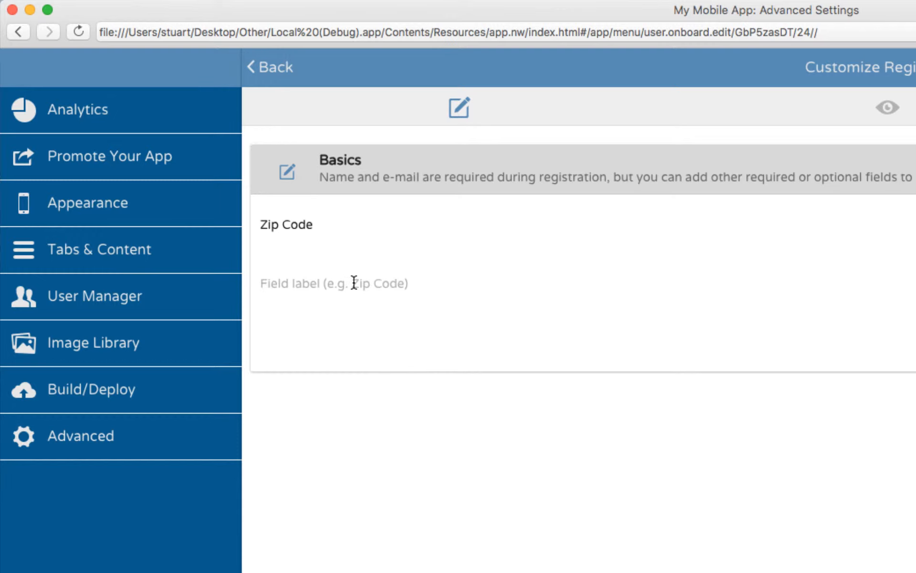
- Label the registration field below Zip Code "Are You Older Than 13?"
{"action": "type", "text": "Are You Older T"}
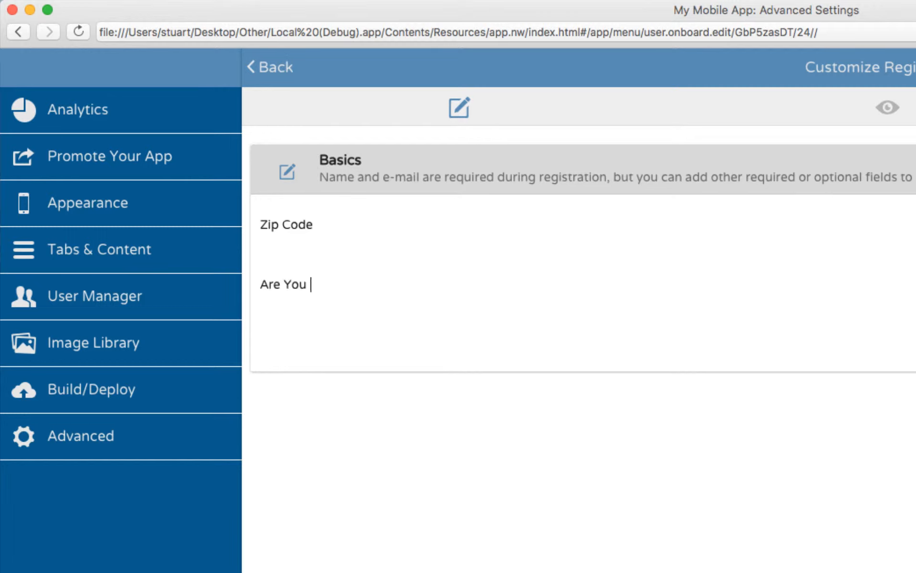
{"action": "type", "text": "han 13?"}
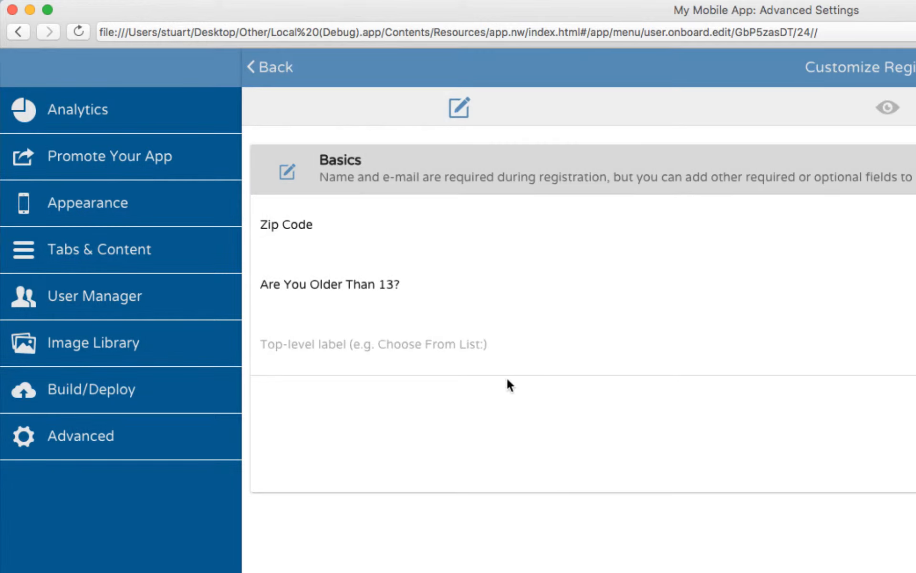
- Label the option list field "Your Favorite Car:" and confirm it so option items can be entered
{"action": "left_click", "coordinate": [429, 343]}
{"action": "type", "text": "Your Favori"}
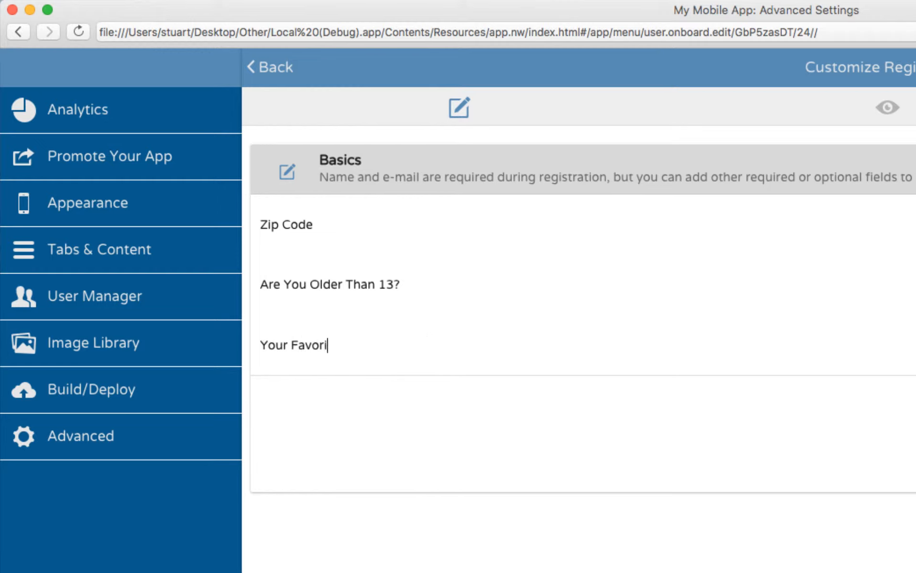
{"action": "type", "text": "te Car:"}
{"action": "key", "text": "Return"}
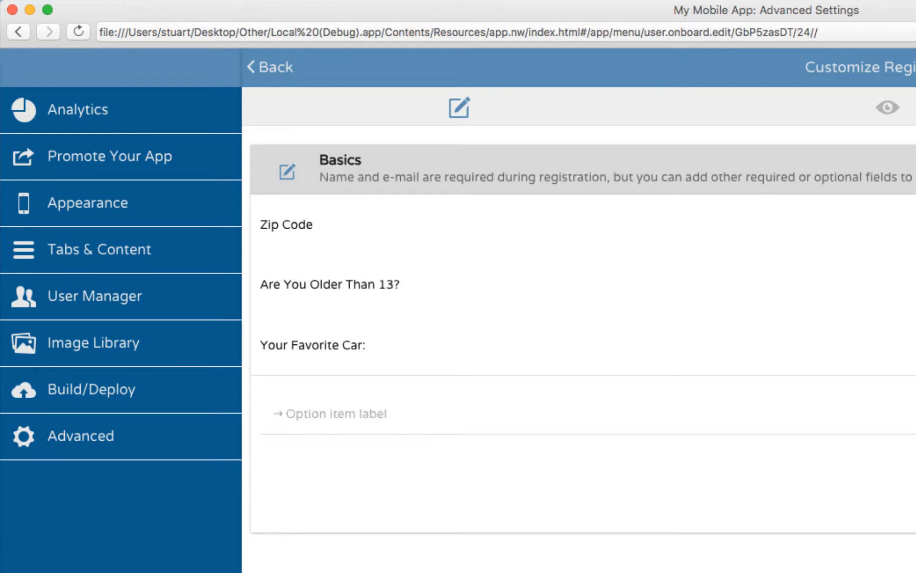
- Add the option items Lexus, Pinto and F-150 to the favorite car list
{"action": "type", "text": "Lexus"}
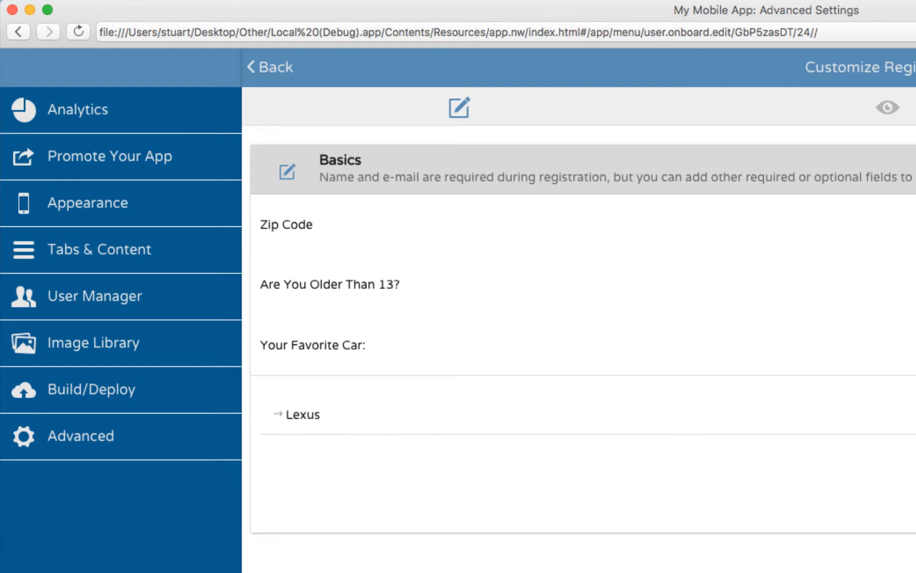
{"action": "key", "text": "Return"}
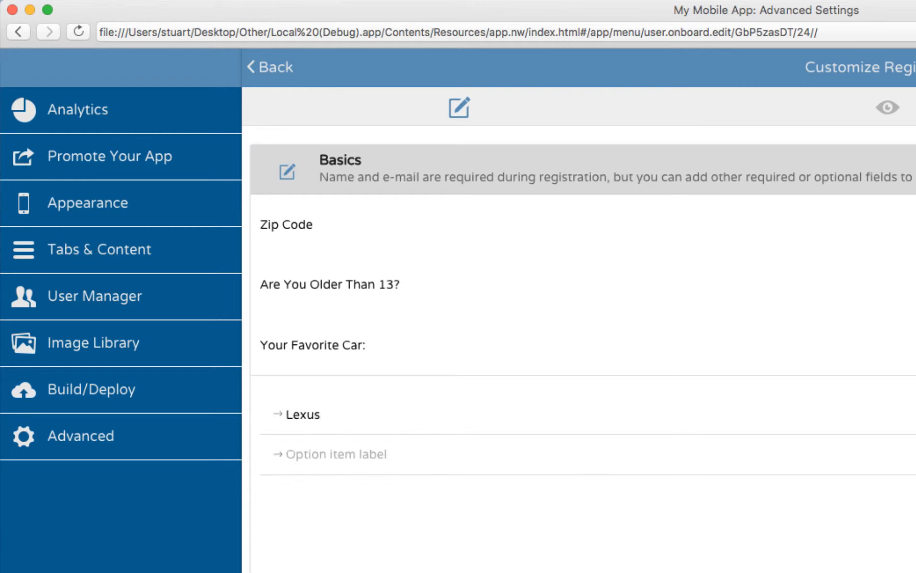
{"action": "type", "text": "Pinto"}
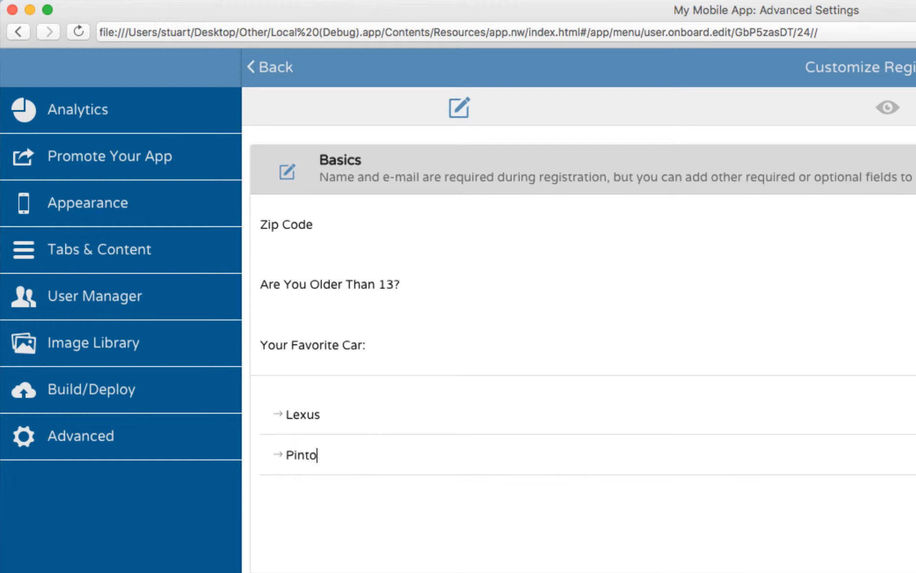
{"action": "key", "text": "Return"}
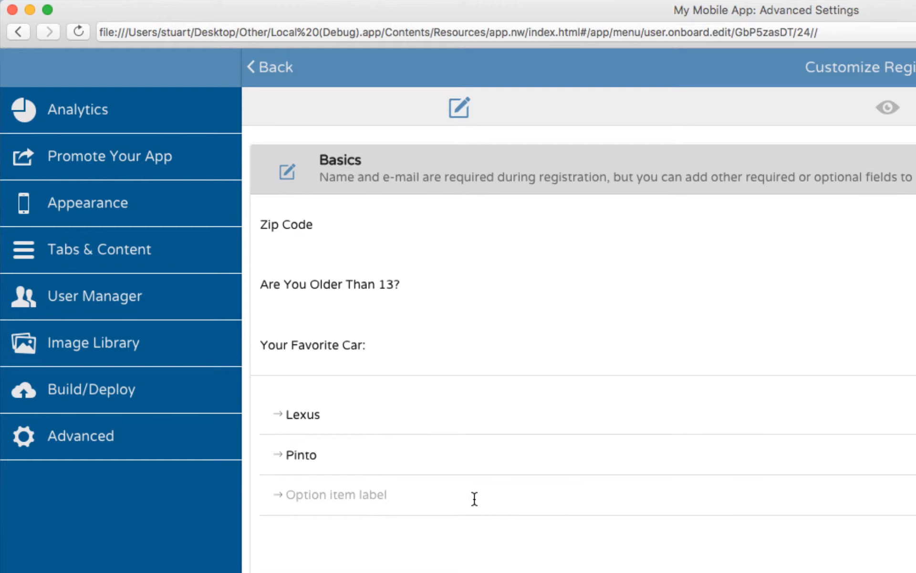
{"action": "type", "text": "F-150"}
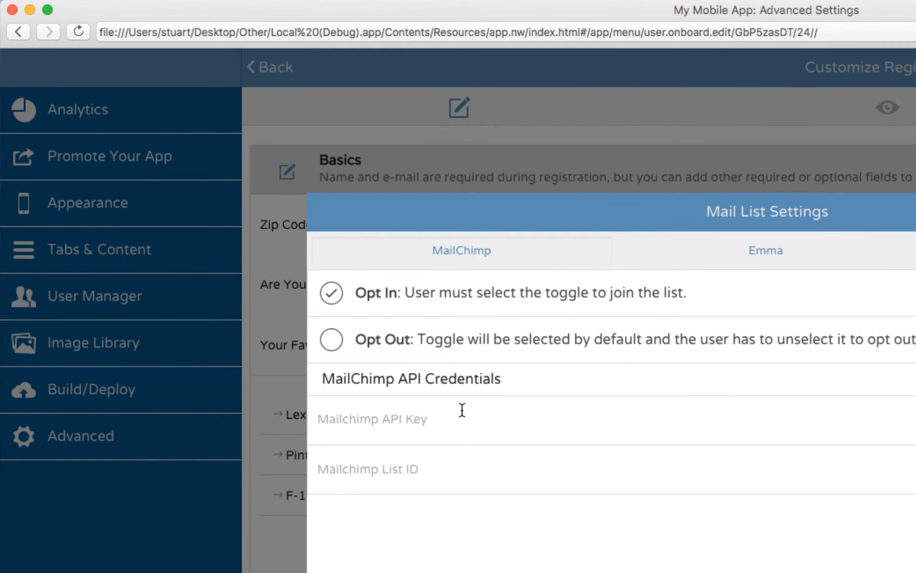
- Examine the MailChimp and Emma credential fields and the Opt In and Opt Out choices in the mail list settings
{"action": "left_click", "coordinate": [406, 420]}
{"action": "left_click", "coordinate": [396, 462]}
{"action": "left_click", "coordinate": [813, 259]}
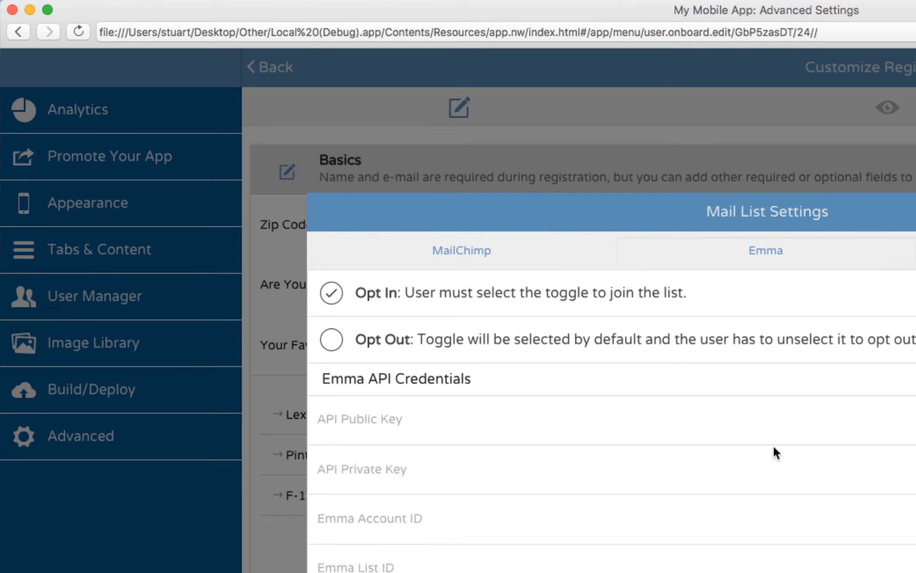
{"action": "left_click", "coordinate": [501, 266]}
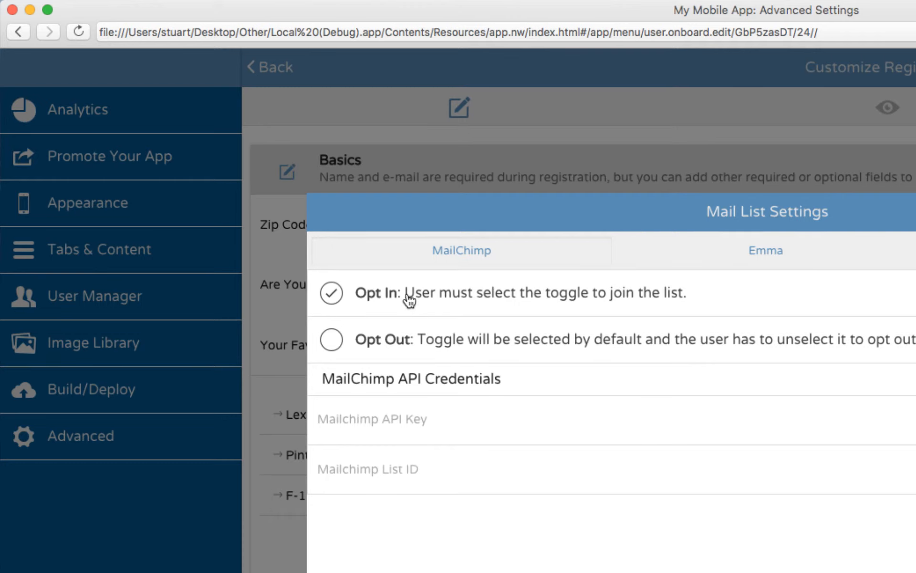
{"action": "left_click", "coordinate": [413, 339]}
{"action": "left_click", "coordinate": [444, 300]}
{"action": "left_click", "coordinate": [470, 348]}
{"action": "left_click", "coordinate": [460, 294]}
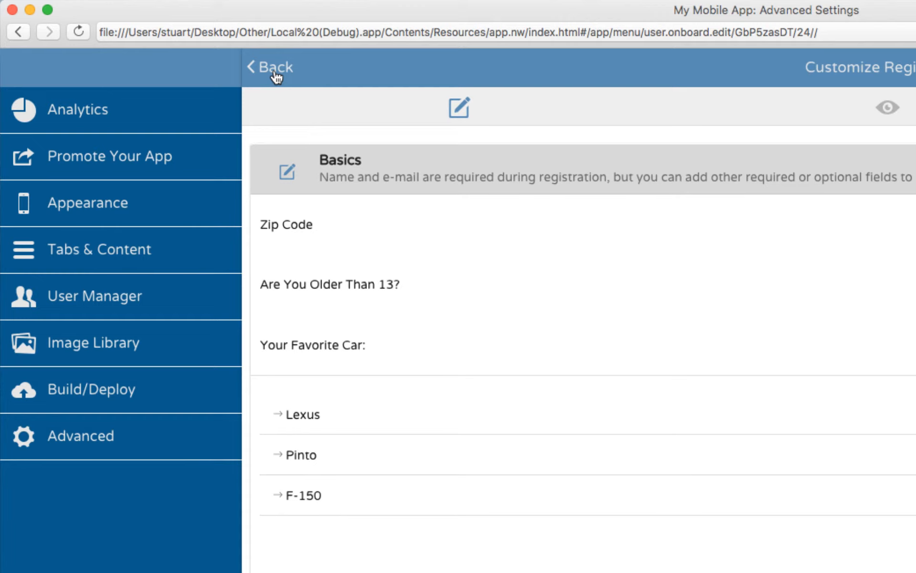
- Leave the registration settings, sign out of the admin account and submit a regular user's e-mail address for registration
{"action": "left_click", "coordinate": [276, 75]}
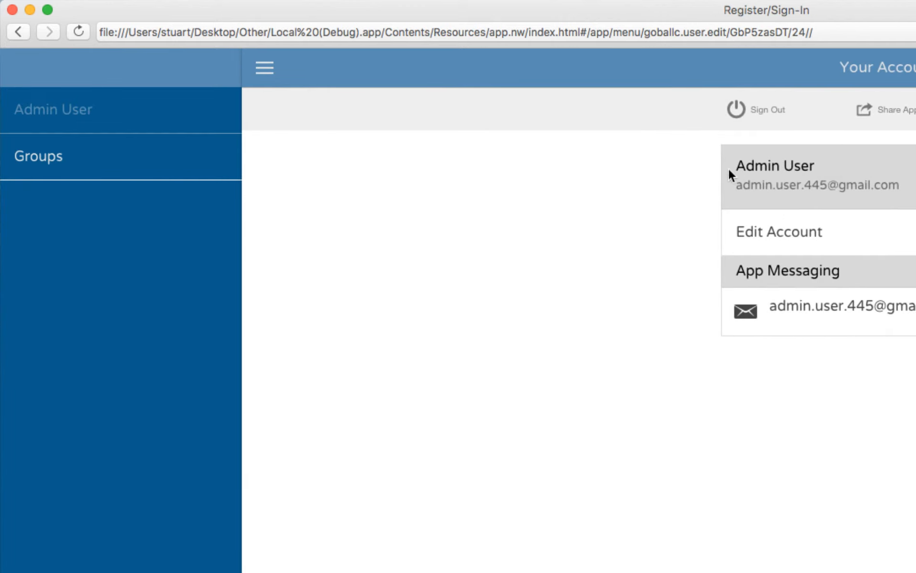
{"action": "left_click", "coordinate": [747, 110]}
{"action": "double_click", "coordinate": [749, 246]}
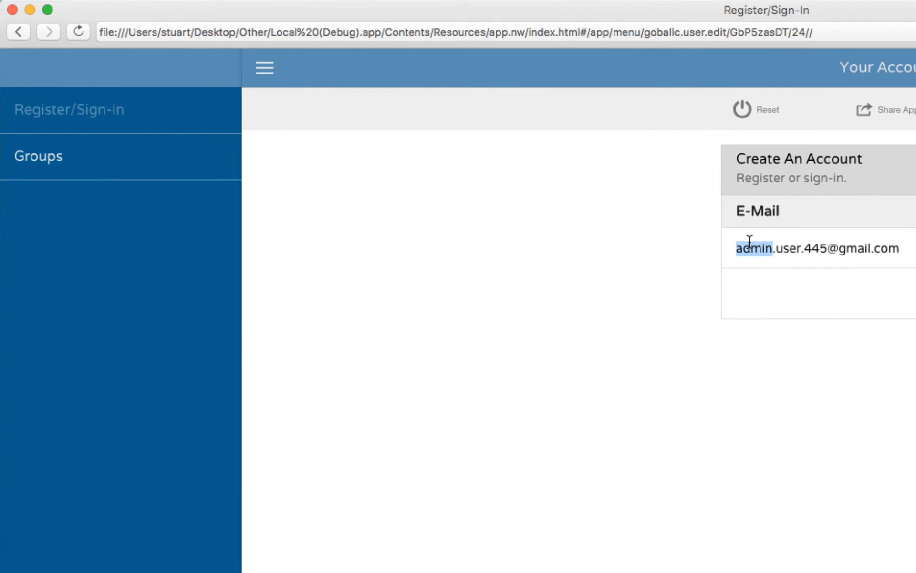
{"action": "type", "text": "joe"}
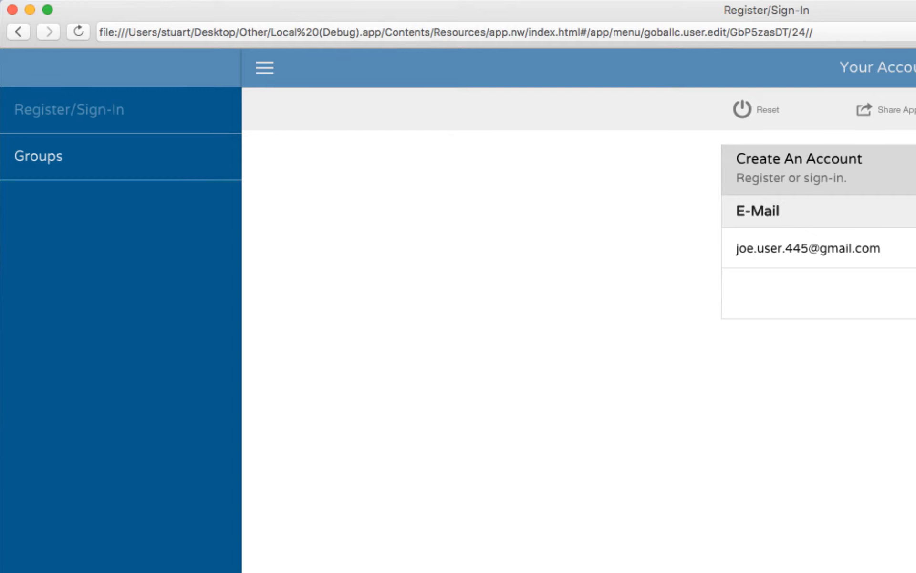
{"action": "key", "text": "Return"}
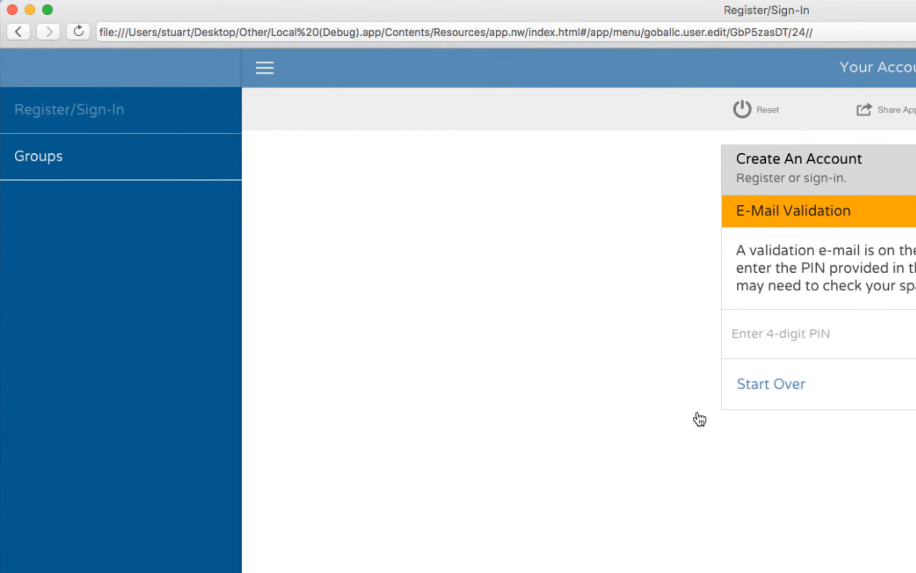
- Validate the user's e-mail address by entering the 4-digit PIN from the validation message
{"action": "key", "text": "super+Tab"}
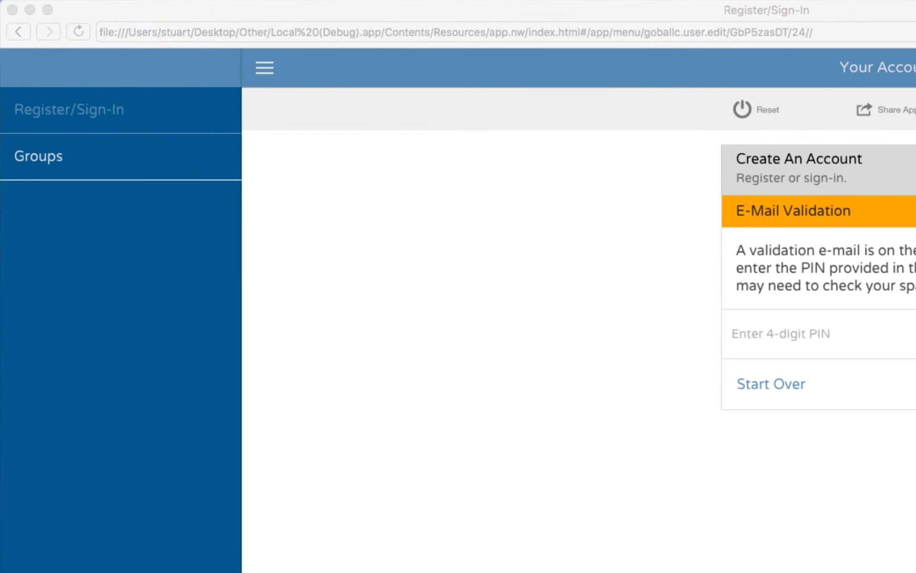
{"action": "left_click", "coordinate": [790, 508]}
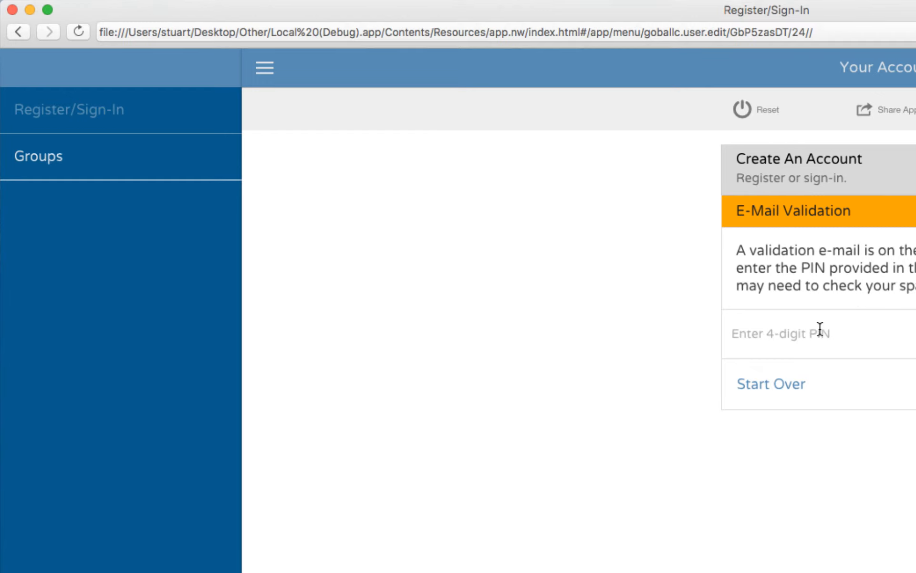
{"action": "left_click", "coordinate": [799, 347]}
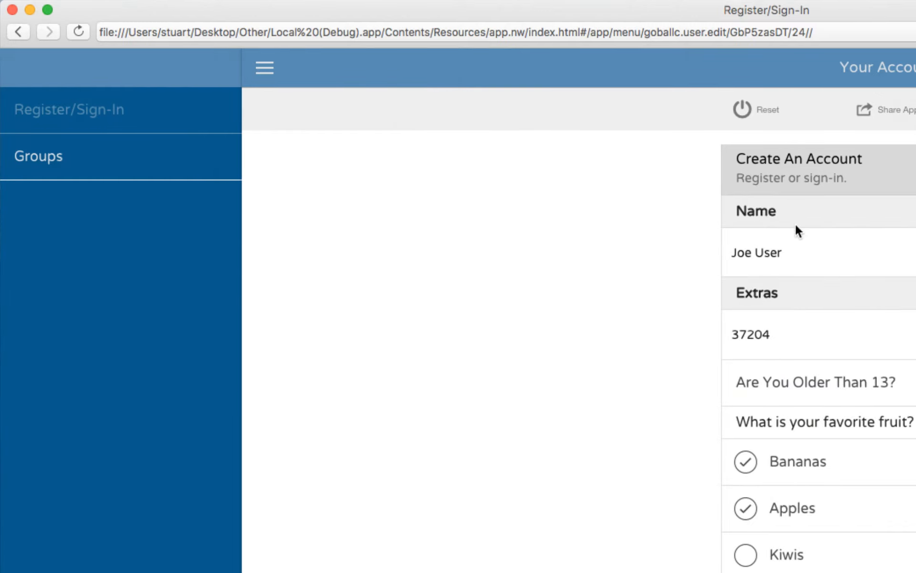
- Clear the zip code in the Extras section of the registration form
{"action": "left_click", "coordinate": [811, 253]}
{"action": "double_click", "coordinate": [811, 253]}
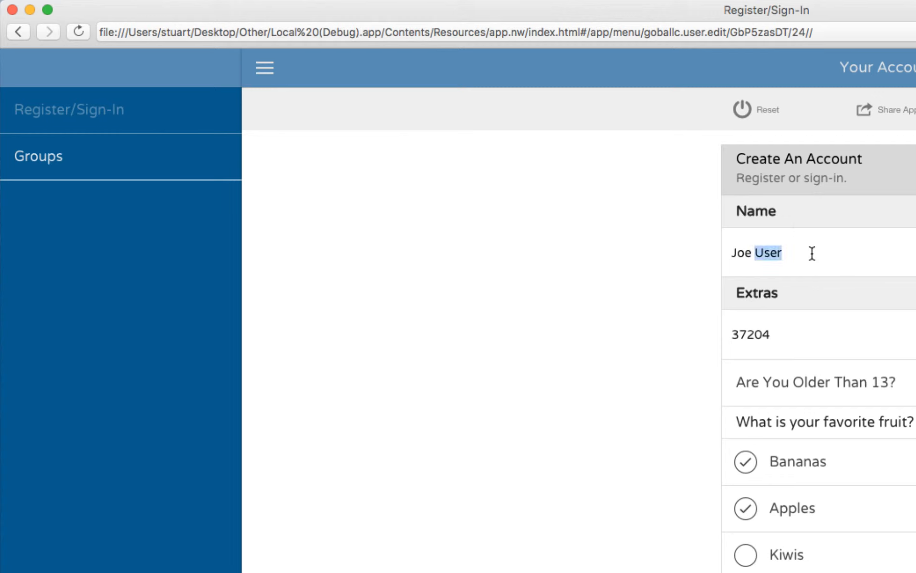
{"action": "left_click", "coordinate": [760, 251]}
{"action": "double_click", "coordinate": [749, 334]}
{"action": "key", "text": "BackSpace"}
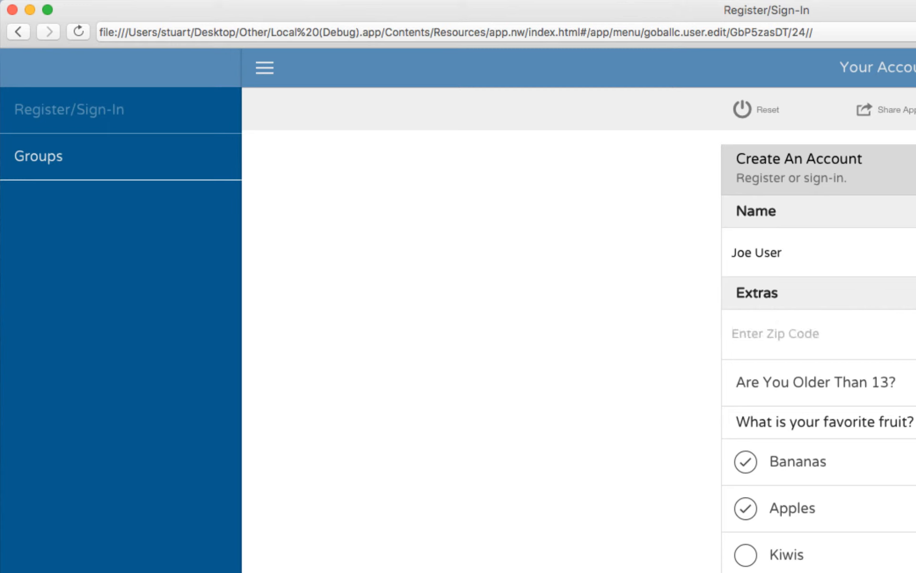
- Mark Bananas, Apples and Kiwis as favorite fruits and try to submit the registration without a zip code
{"action": "left_click", "coordinate": [809, 480]}
{"action": "left_click", "coordinate": [806, 514]}
{"action": "left_click", "coordinate": [820, 552]}
{"action": "left_click", "coordinate": [824, 507]}
{"action": "left_click", "coordinate": [820, 477]}
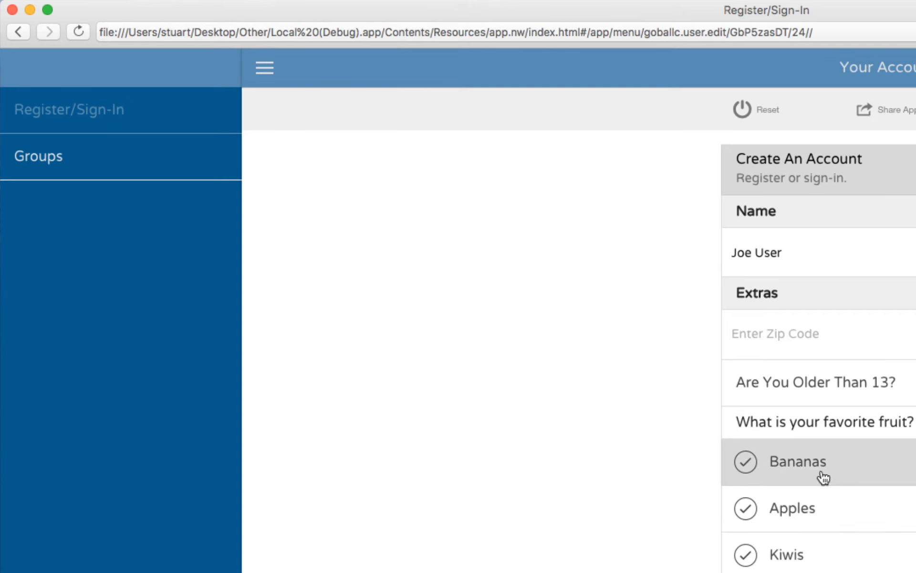
{"action": "left_click", "coordinate": [810, 329]}
{"action": "key", "text": "Return"}
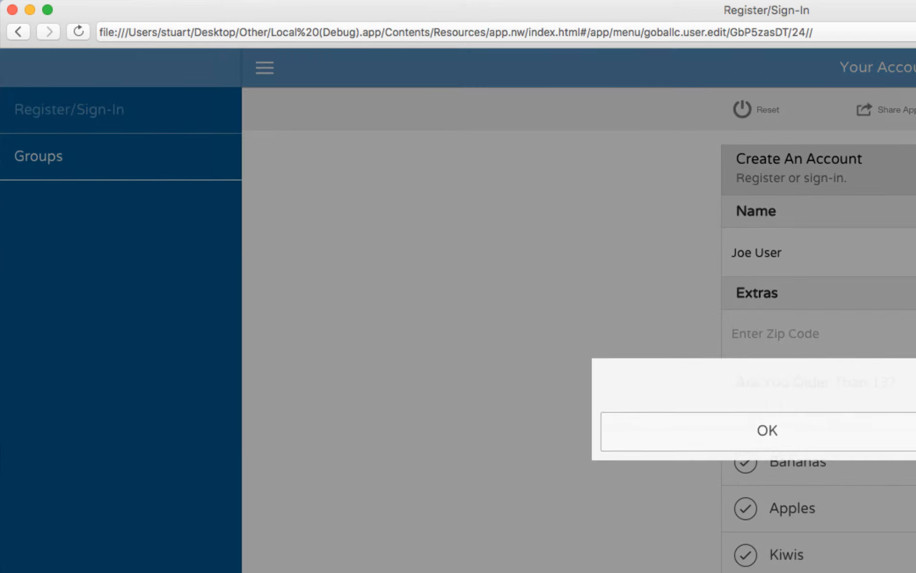
- Dismiss the alert, enter the user's zip code and submit the registration
{"action": "left_click", "coordinate": [740, 494]}
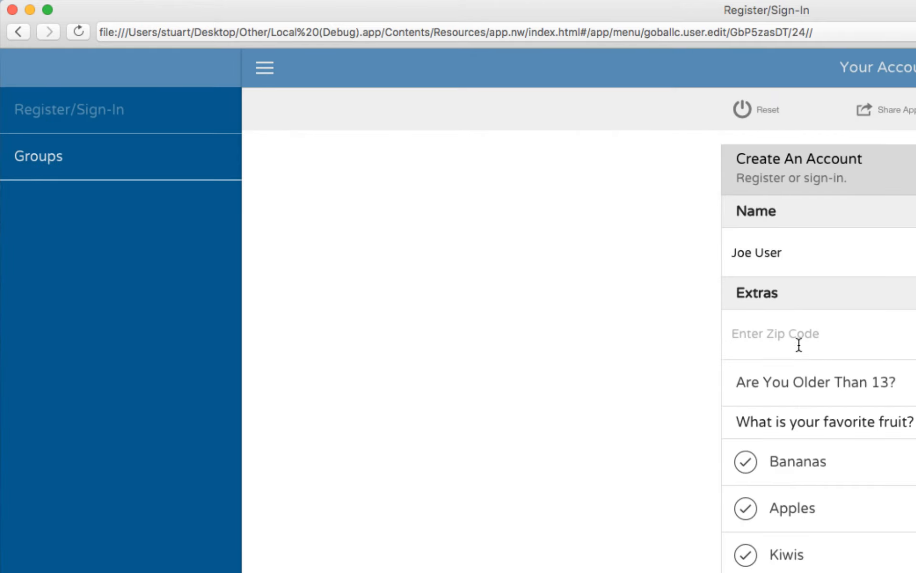
{"action": "type", "text": "37204"}
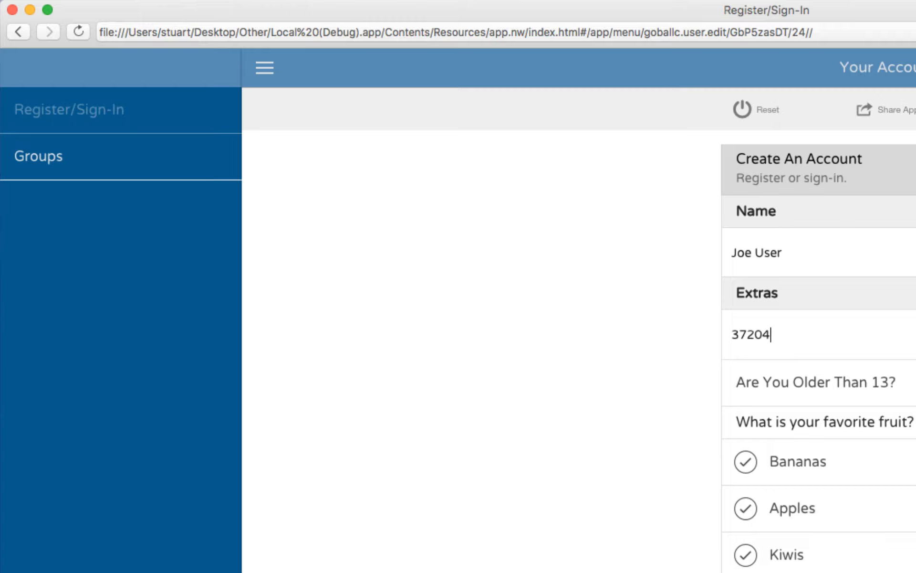
{"action": "key", "text": "Return"}
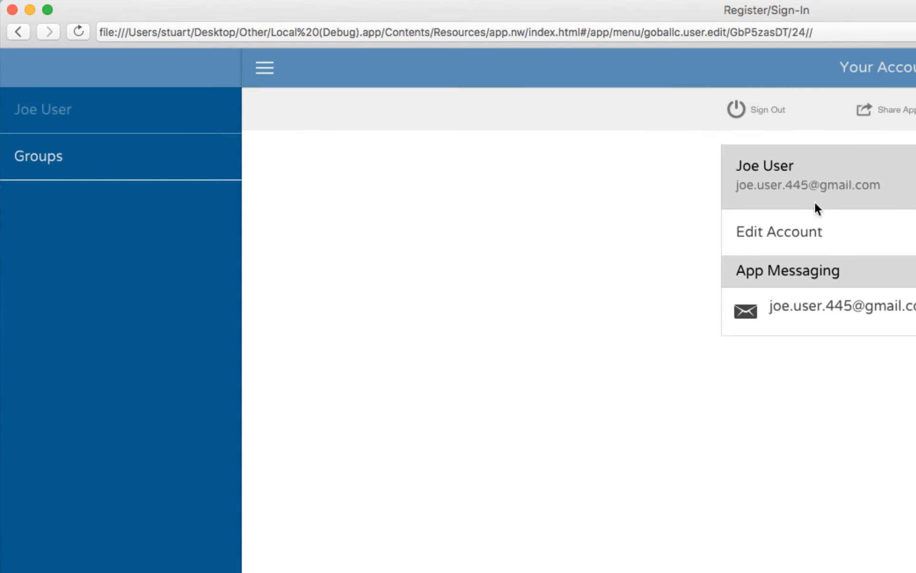
- Review the registered extras in the user's account editing form, then collapse it
{"action": "left_click", "coordinate": [788, 240]}
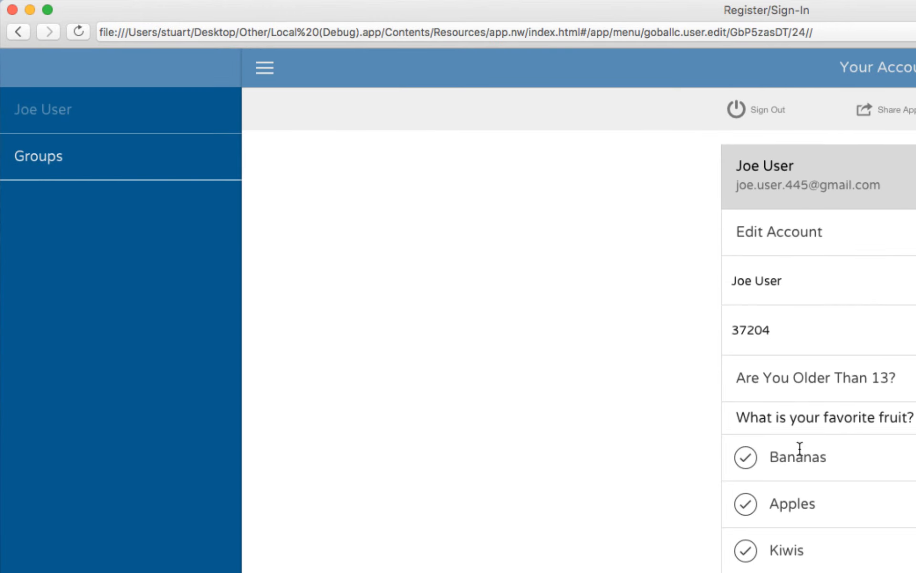
{"action": "left_click", "coordinate": [778, 231]}
{"action": "left_click", "coordinate": [806, 234]}
{"action": "left_click", "coordinate": [815, 504]}
{"action": "left_click", "coordinate": [808, 232]}
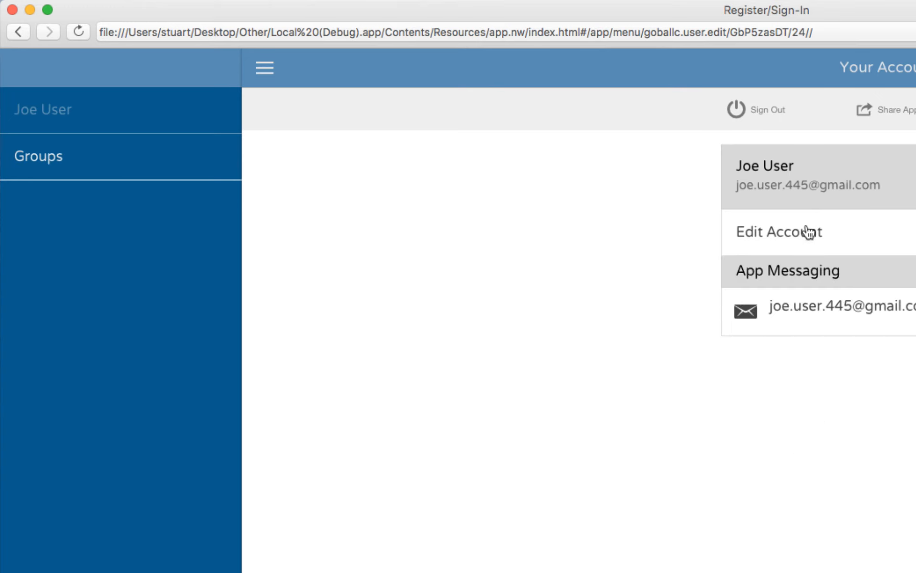
- Sign out of the regular account and sign in as administrator with the admin e-mail address and account password
{"action": "left_click", "coordinate": [769, 122]}
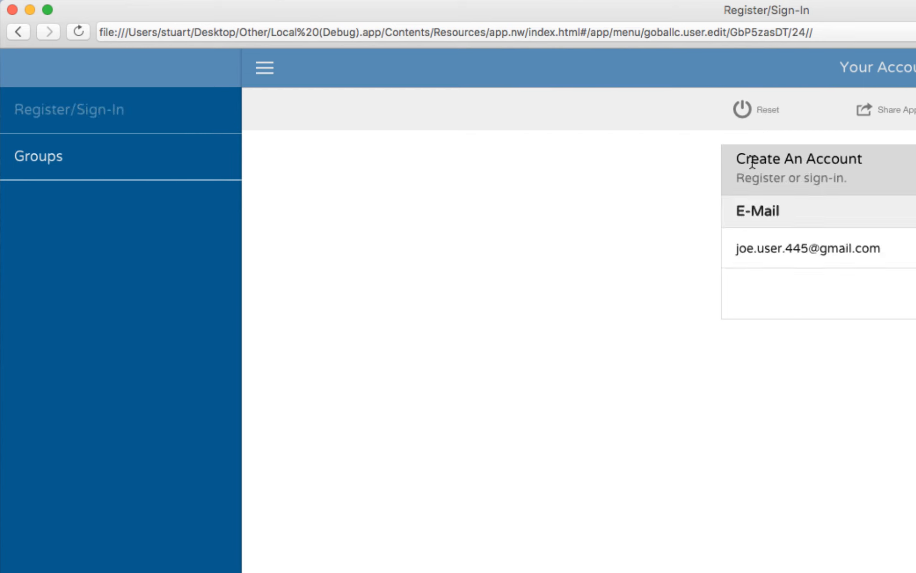
{"action": "double_click", "coordinate": [742, 248]}
{"action": "type", "text": "admin"}
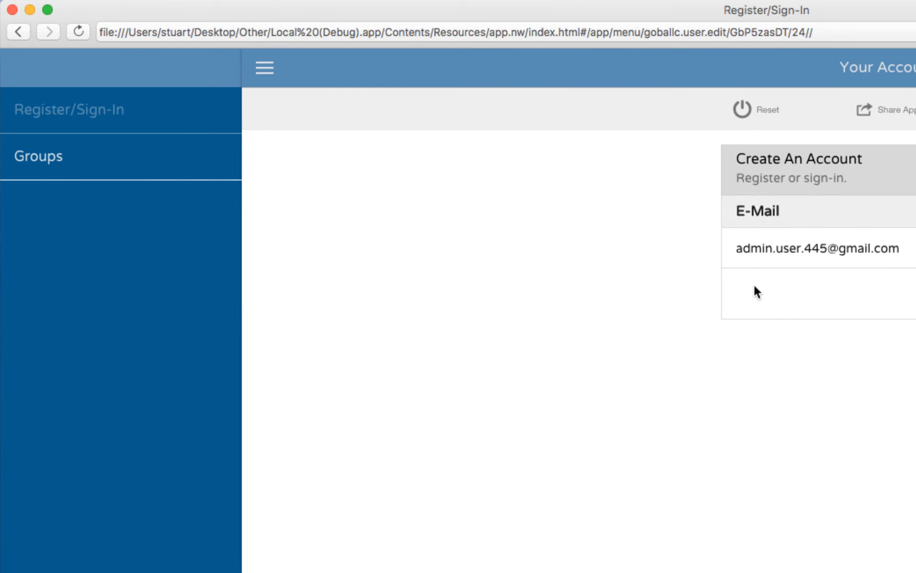
{"action": "key", "text": "Return"}
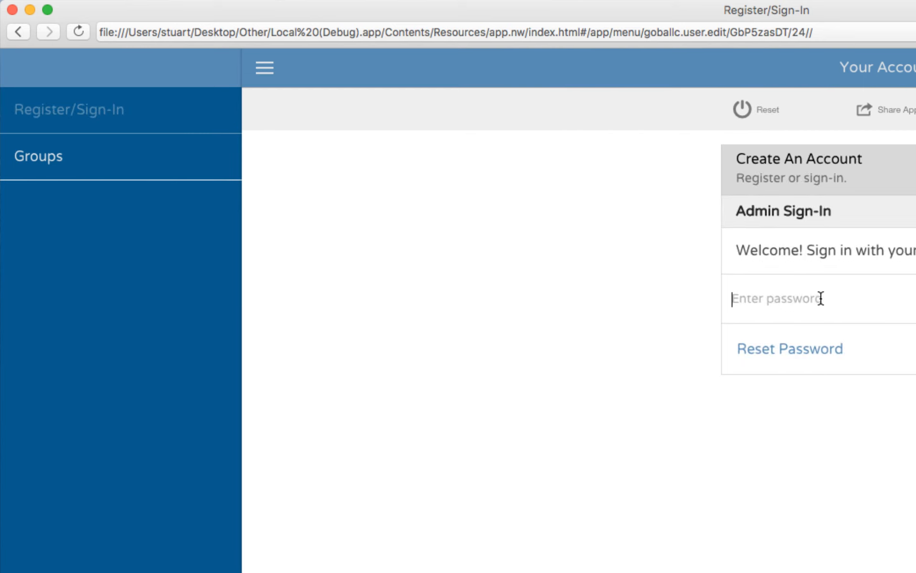
{"action": "type", "text": "••••••"}
{"action": "key", "text": "Return"}
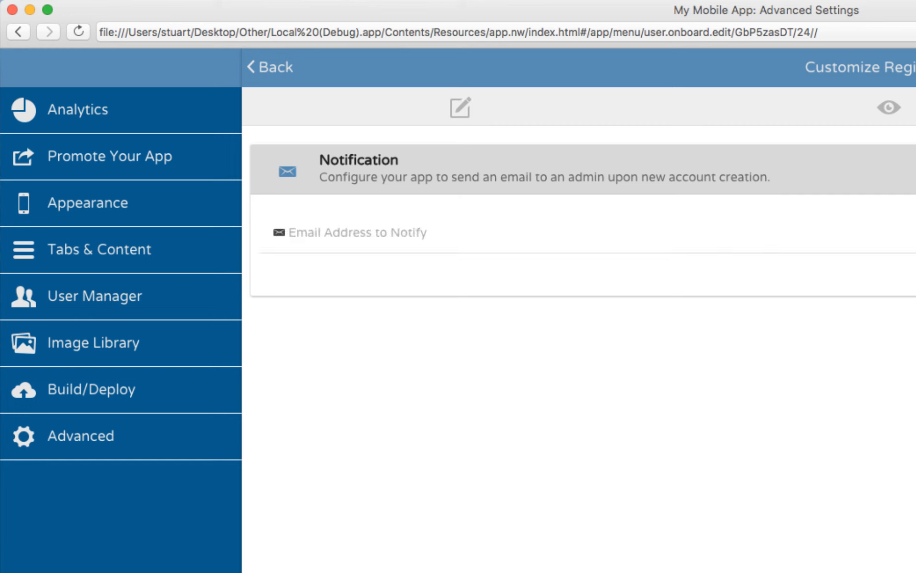
- Activate the e-mail address field in the new account notification settings
{"action": "left_click", "coordinate": [351, 232]}
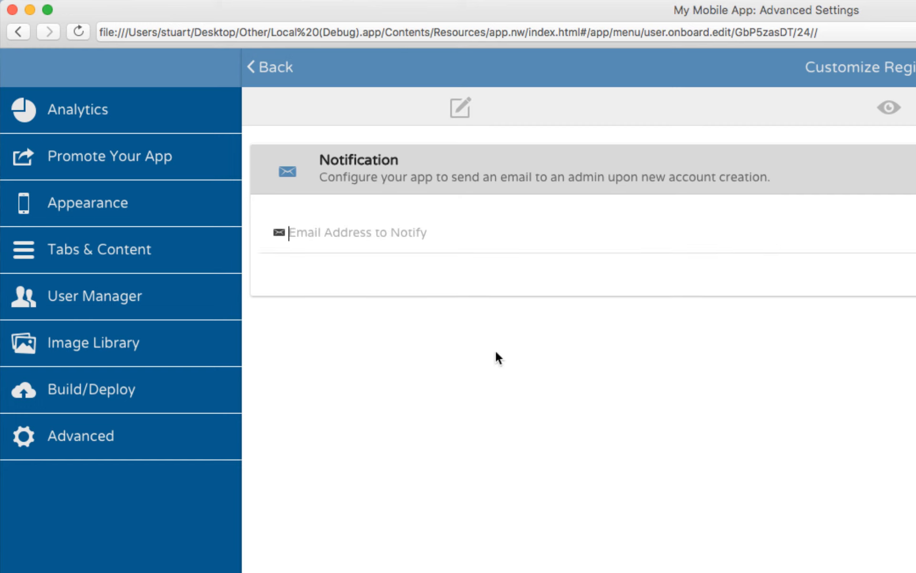